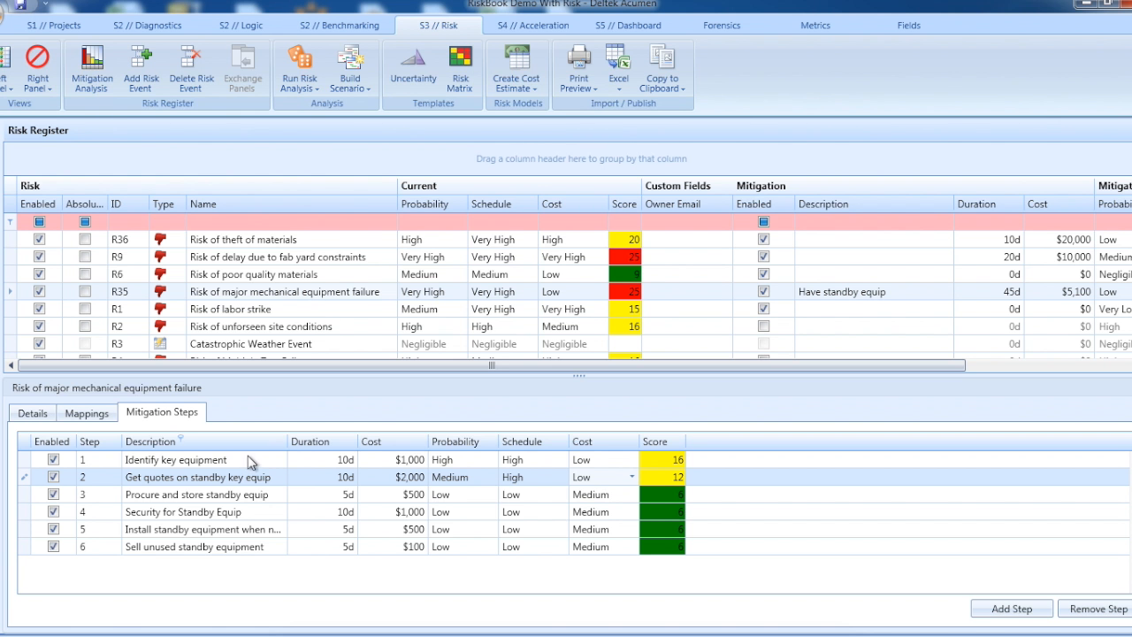
# Step: Go through the descriptions of mitigation steps 1 to 4 for the major mechanical equipment failure risk
pyautogui.click(248, 458)
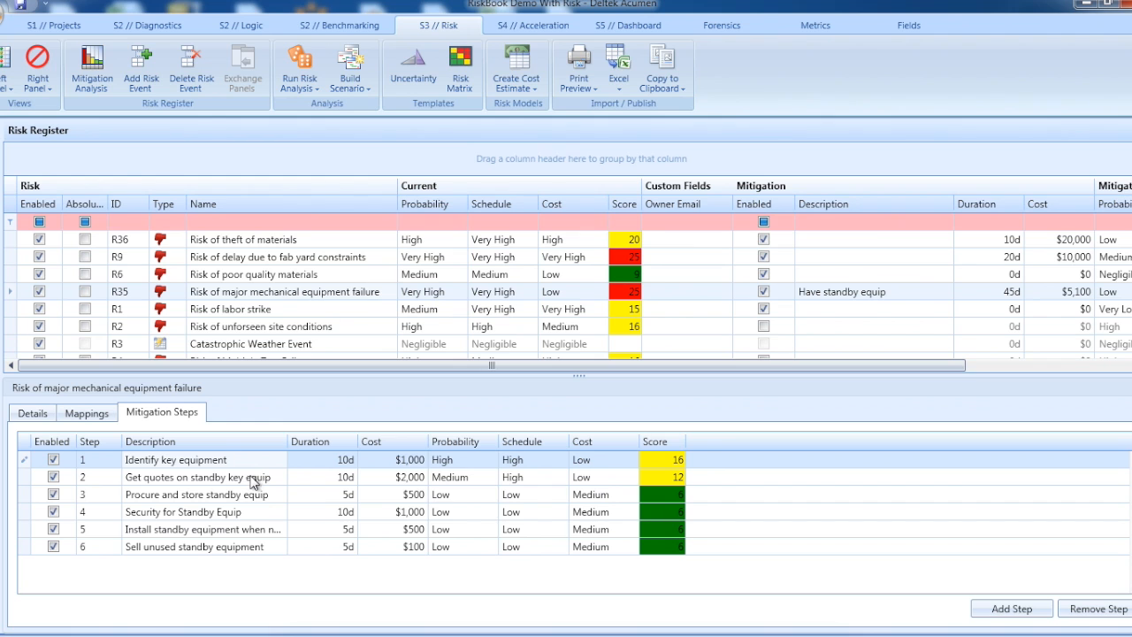
pyautogui.click(252, 478)
pyautogui.click(252, 495)
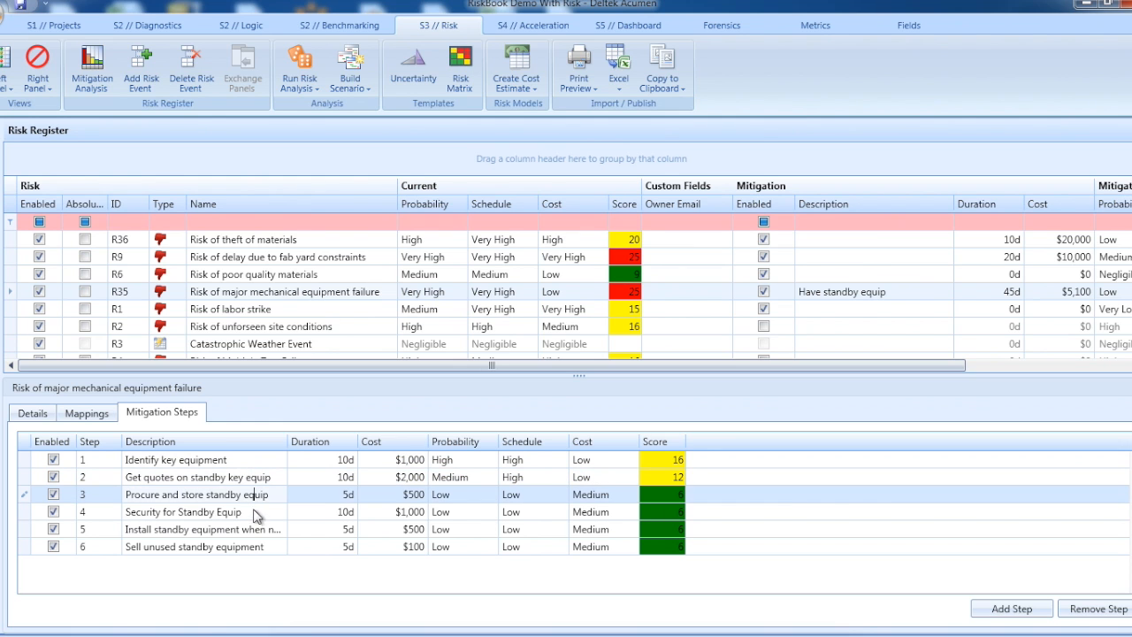
pyautogui.click(253, 511)
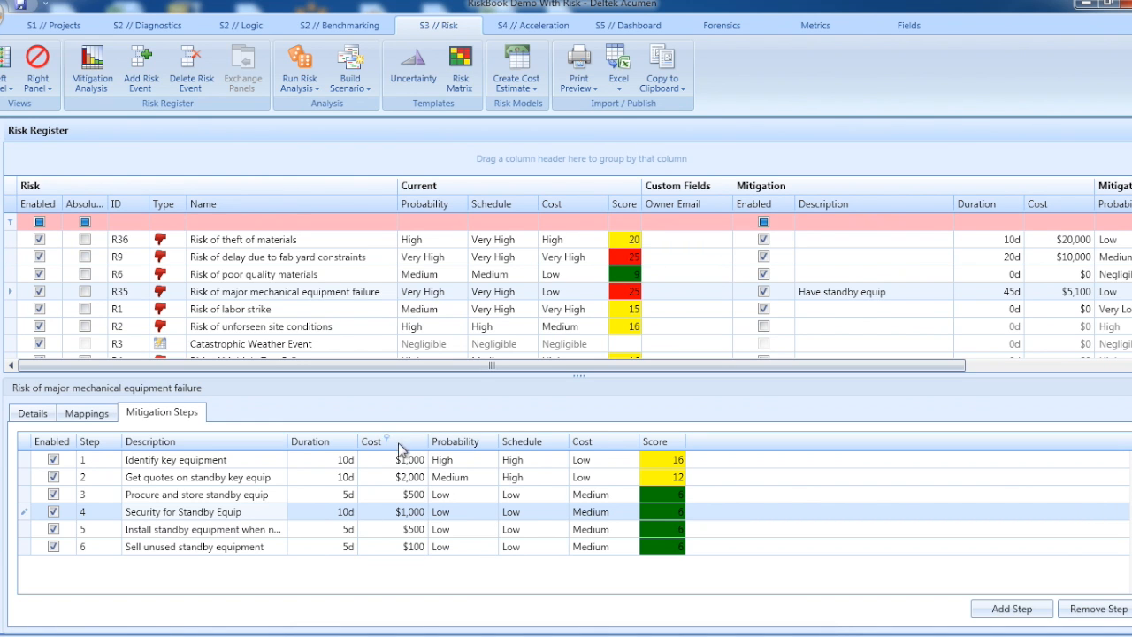
# Step: Examine the available probability, schedule and cost ratings of the mitigation step "Procure and store standby equip", keeping its current ratings
pyautogui.click(485, 497)
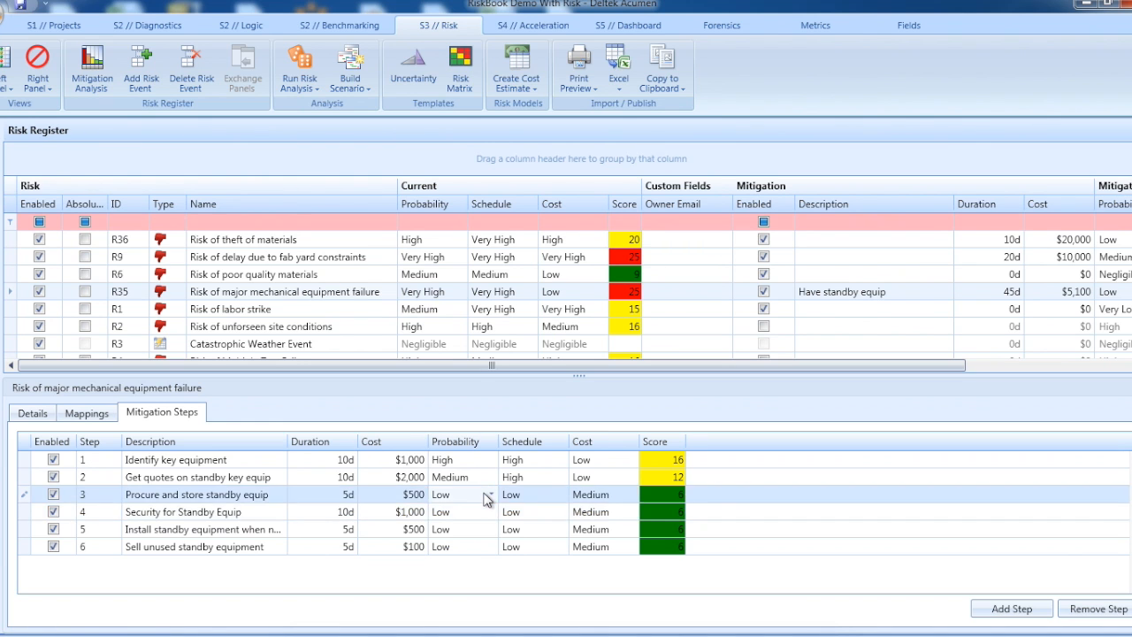
pyautogui.click(491, 495)
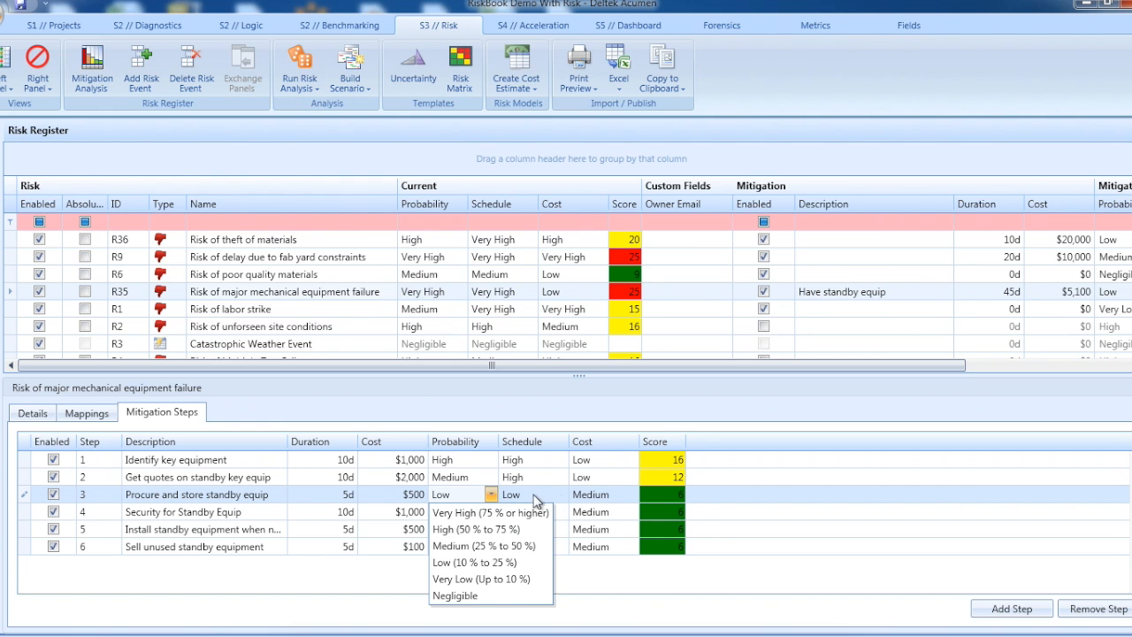
pyautogui.click(564, 495)
pyautogui.click(562, 495)
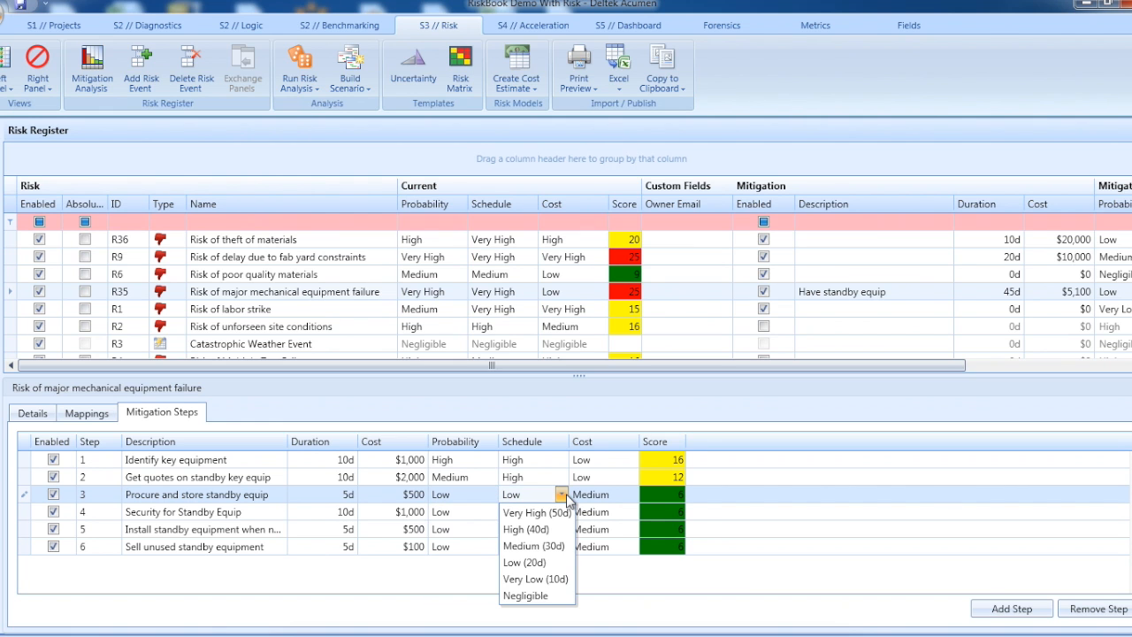
pyautogui.click(564, 496)
pyautogui.click(629, 496)
pyautogui.click(632, 496)
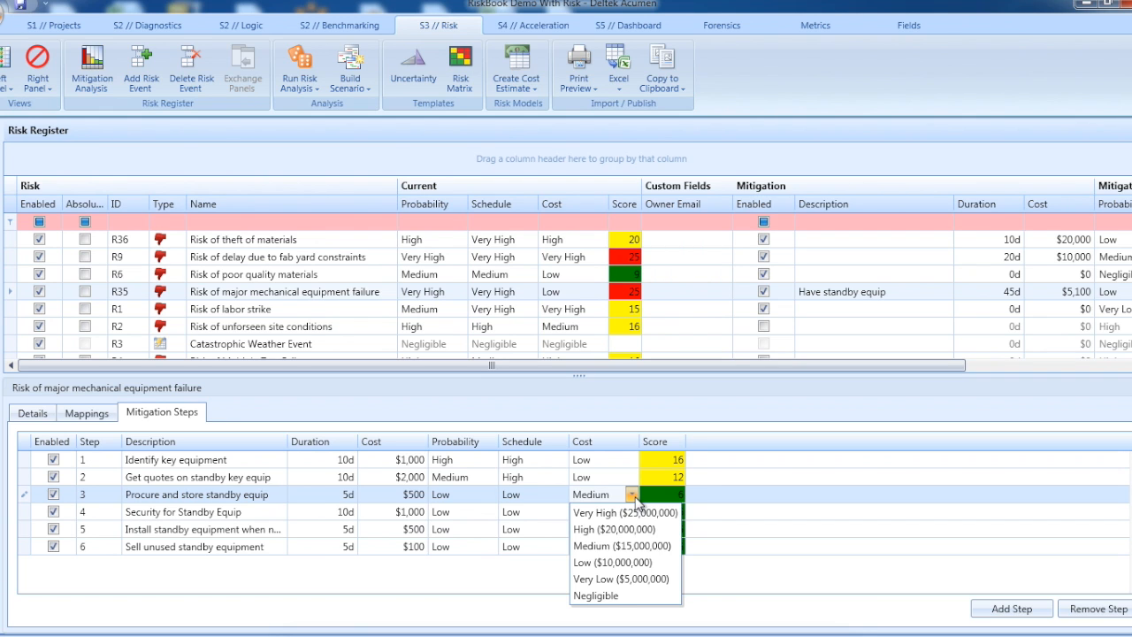
pyautogui.click(634, 501)
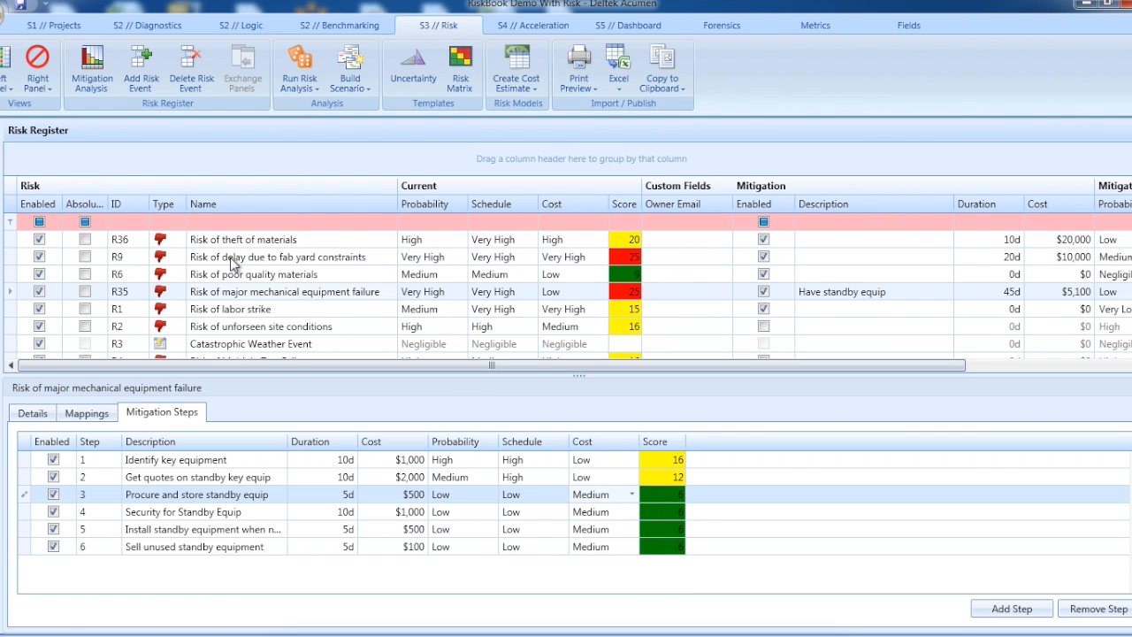
# Step: Run the mitigation analysis for risk R35 and examine the average duration contribution without mitigation and after each mitigation step
pyautogui.click(93, 80)
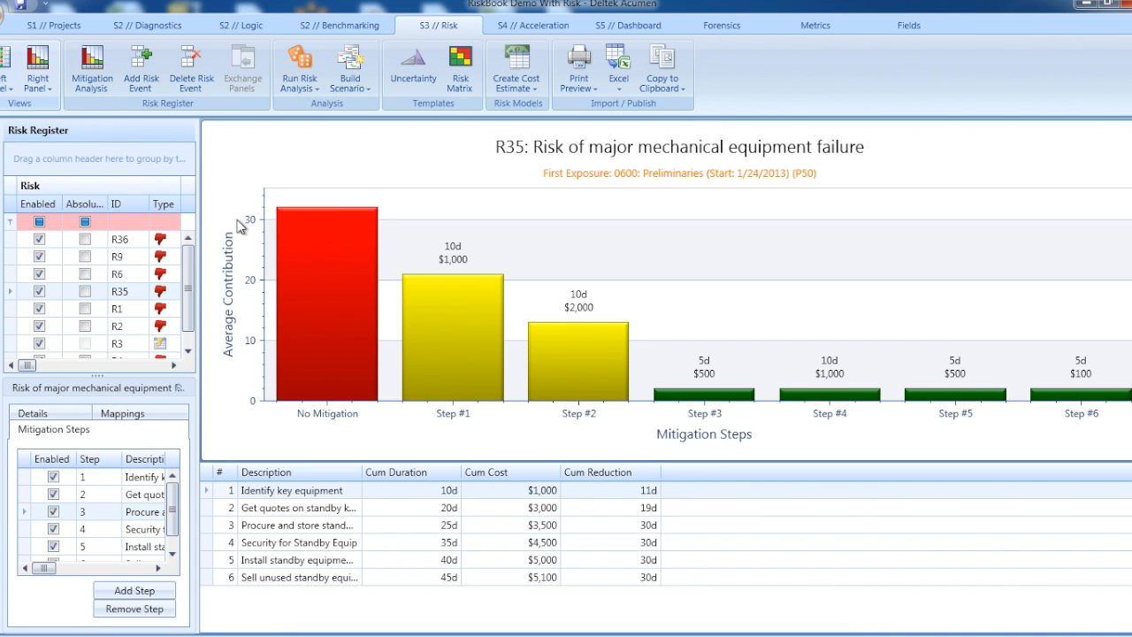
pyautogui.moveTo(324, 288)
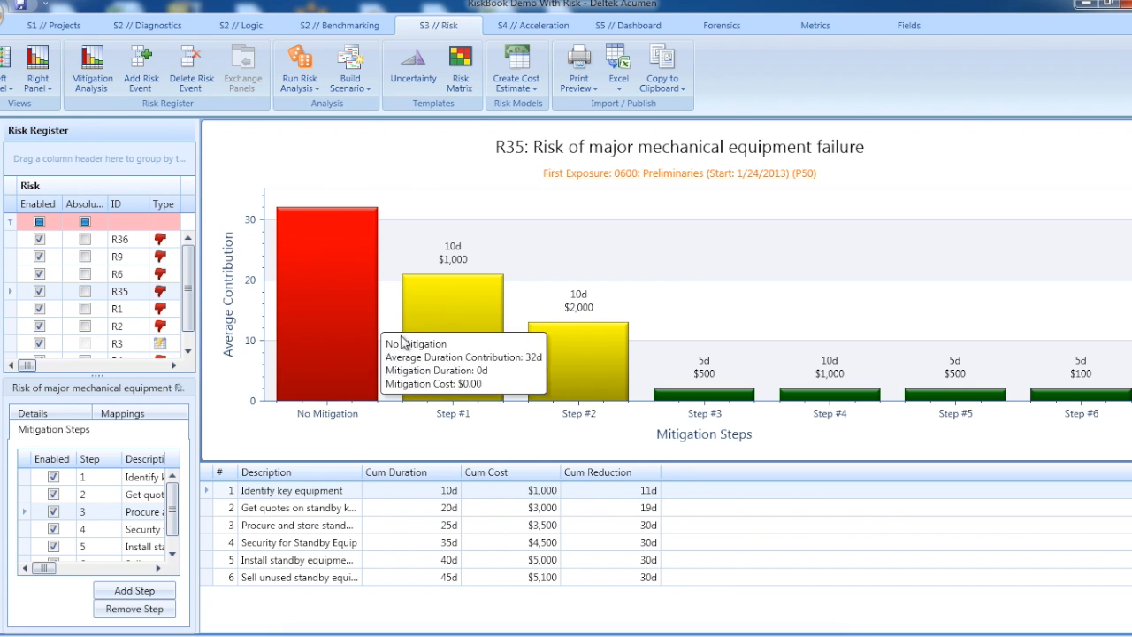
pyautogui.moveTo(422, 348)
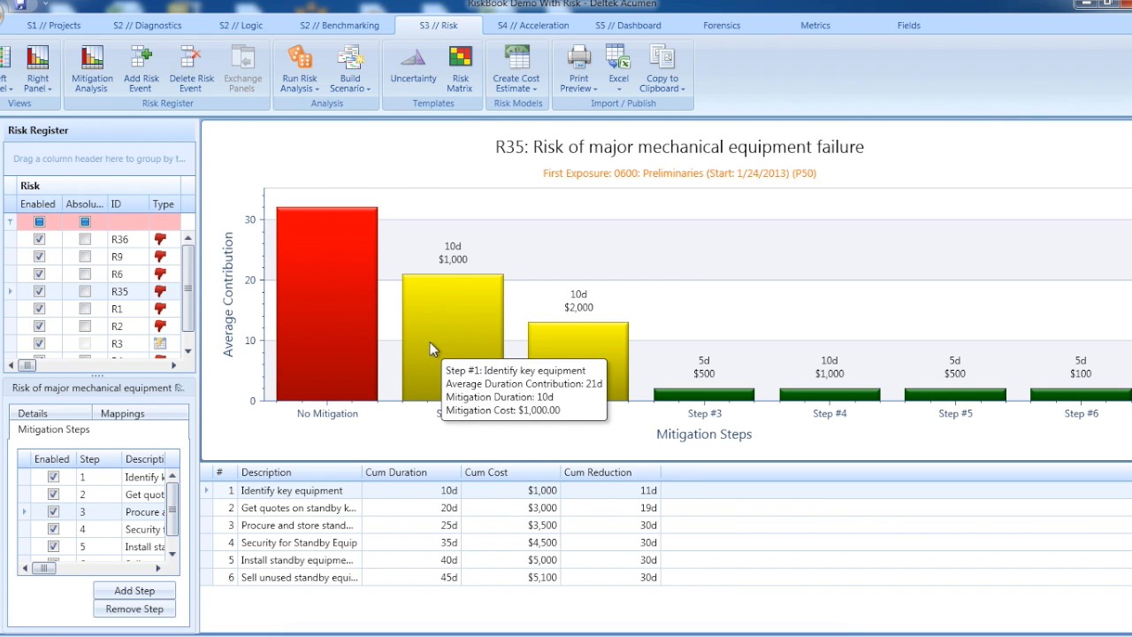
pyautogui.moveTo(555, 370)
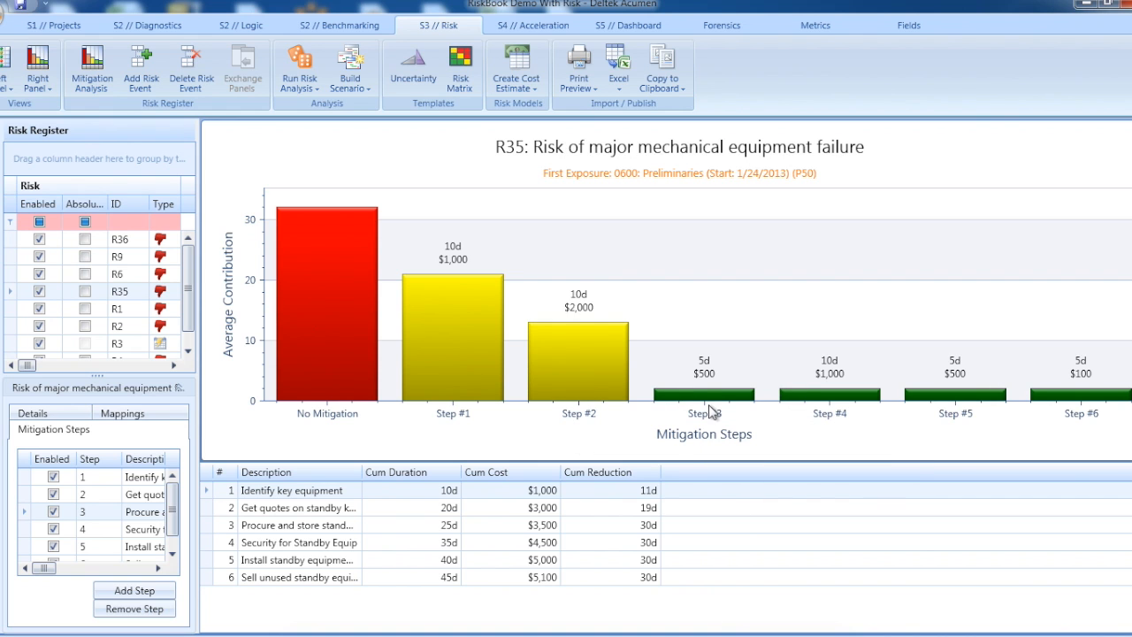
pyautogui.moveTo(718, 403)
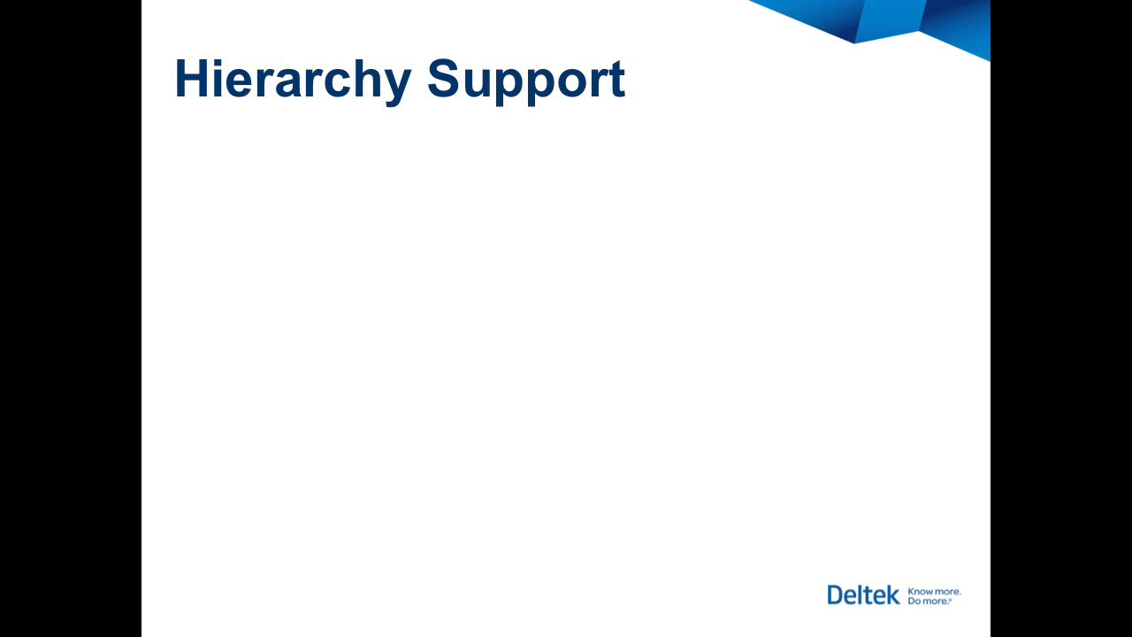
pyautogui.press('Right')
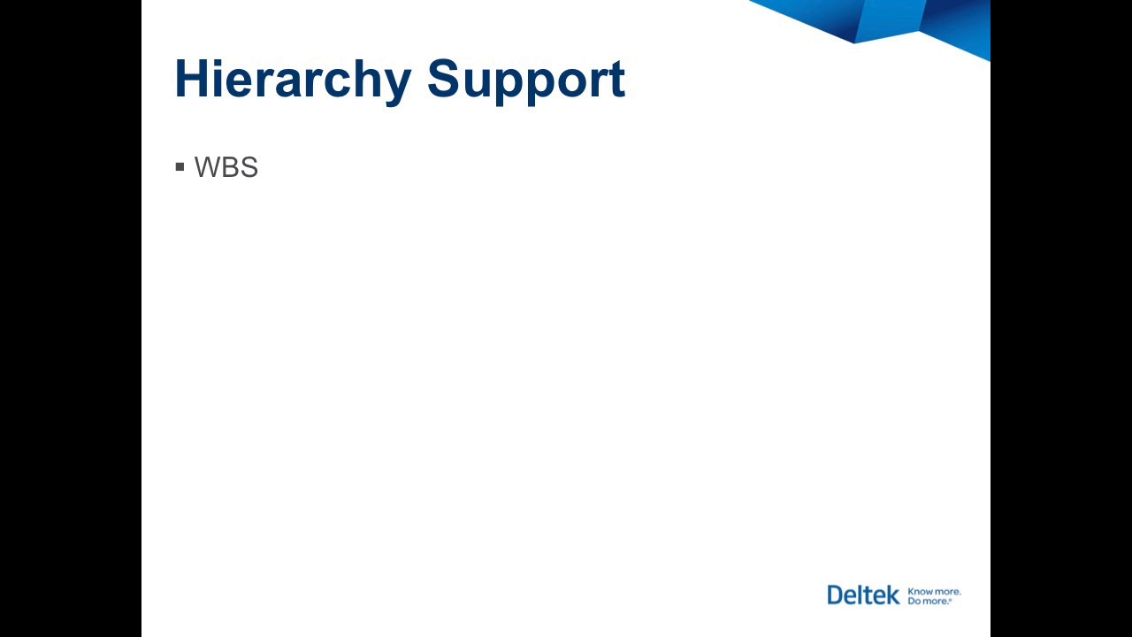
pyautogui.press('Right')
pyautogui.press('Right')
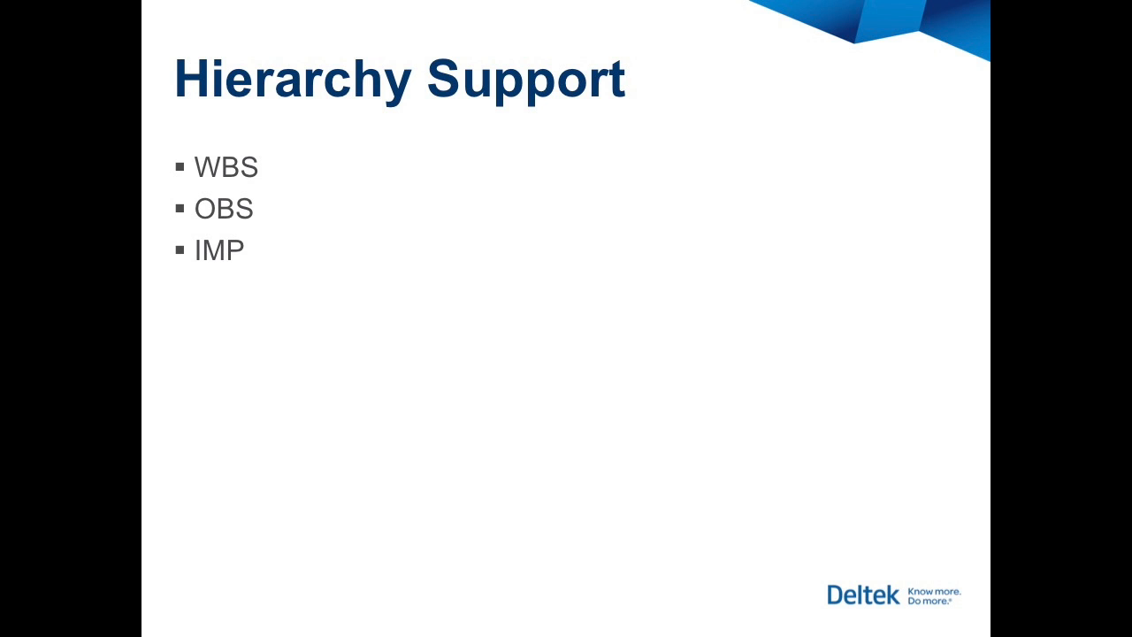
pyautogui.press('Right')
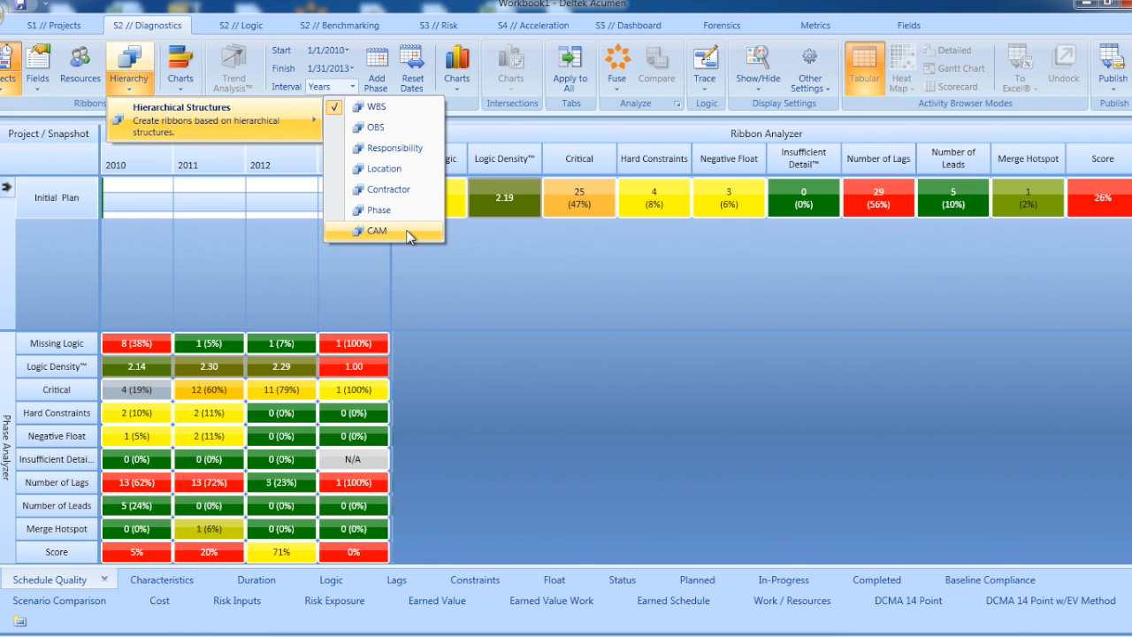
# Step: Create ribbons from the WBS hierarchy and drill down from Initial Plan to the 0030 - FEED element
pyautogui.click(389, 111)
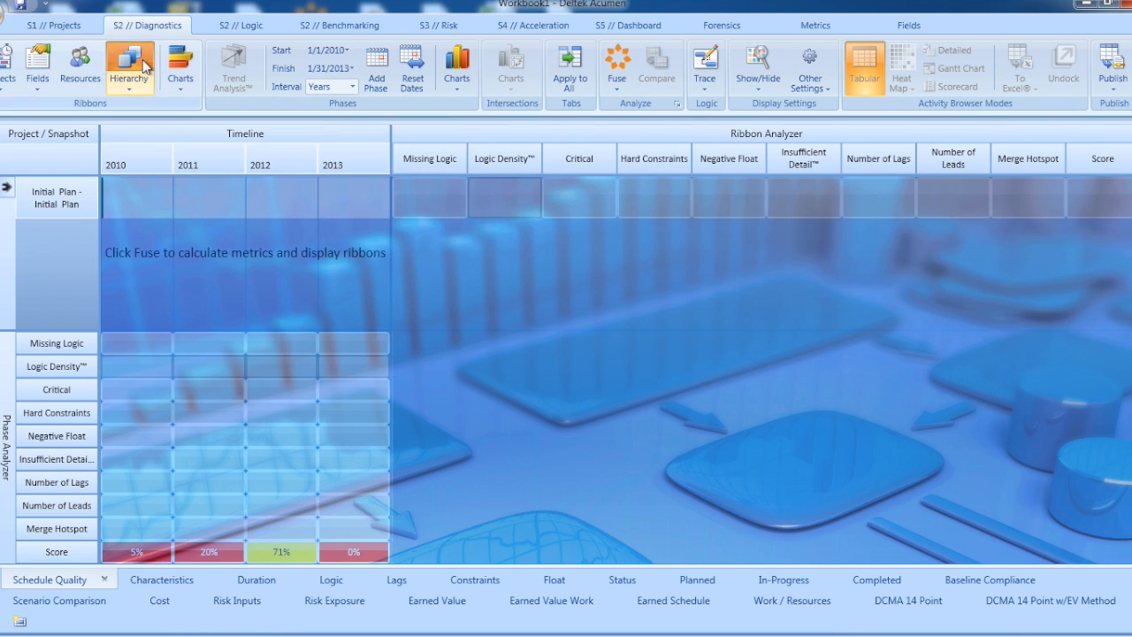
pyautogui.click(62, 204)
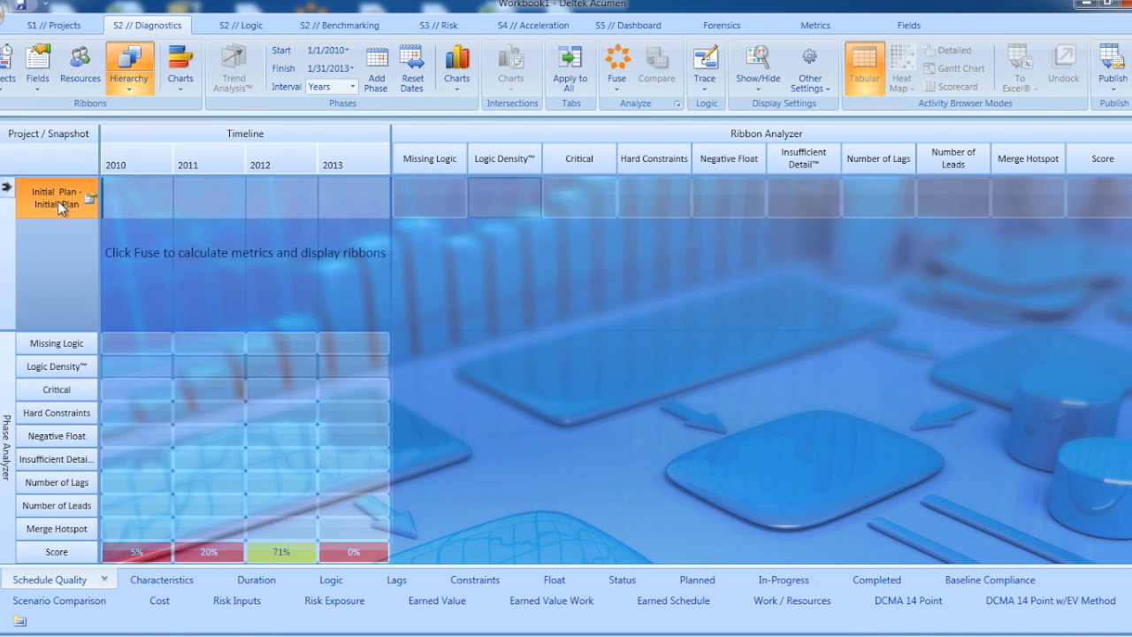
pyautogui.doubleClick(58, 201)
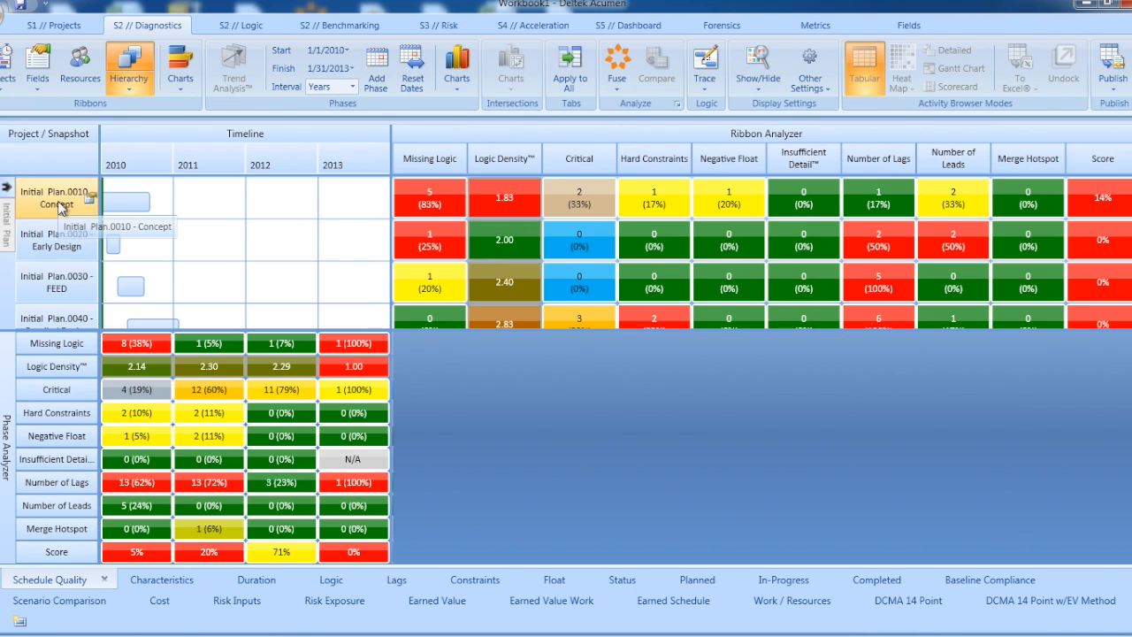
pyautogui.click(69, 284)
pyautogui.doubleClick(69, 285)
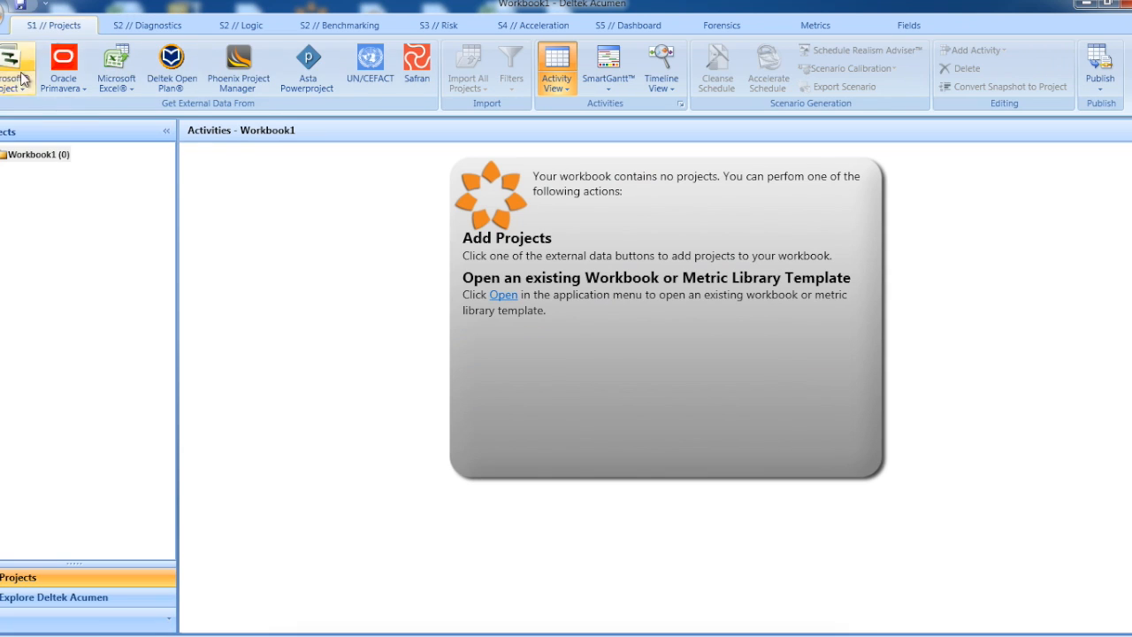
pyautogui.click(15, 87)
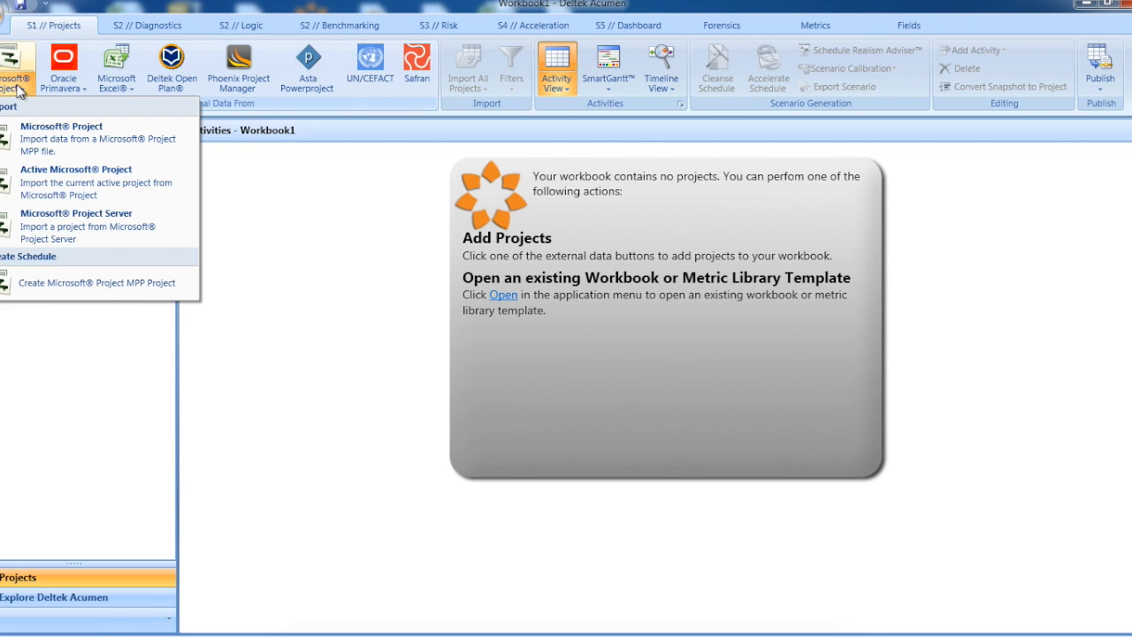
pyautogui.click(46, 221)
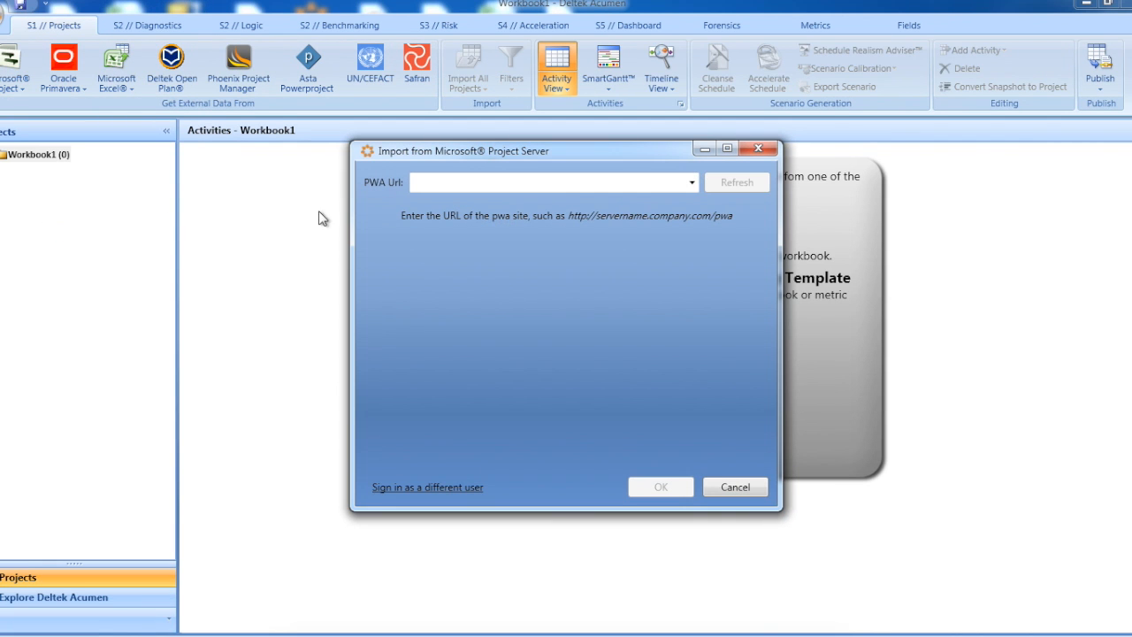
pyautogui.click(468, 181)
pyautogui.write('http://')
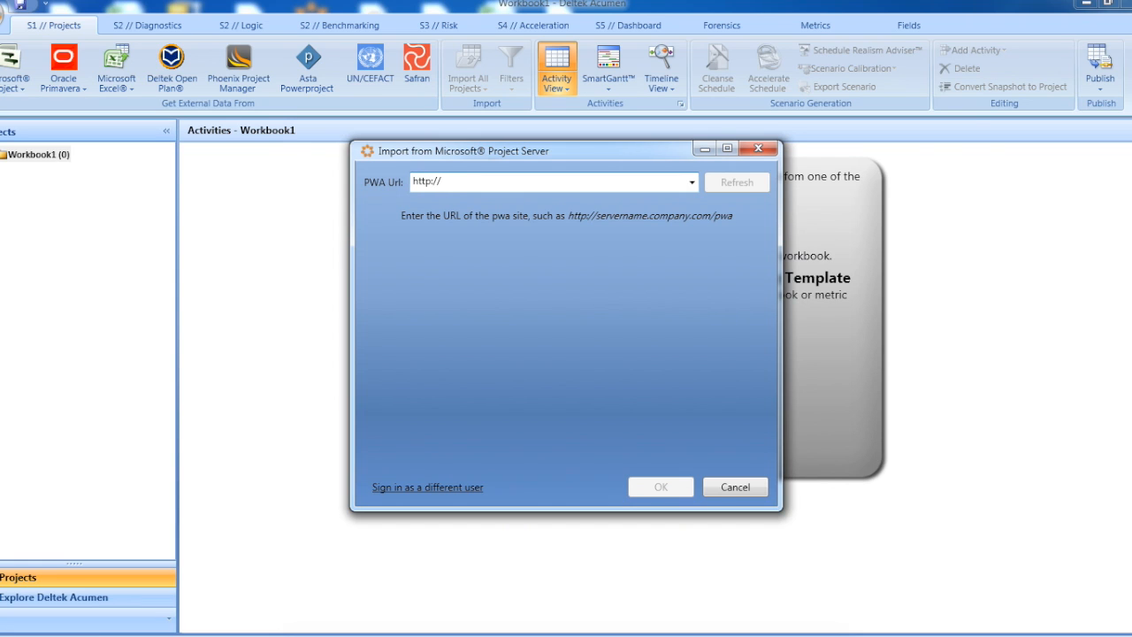
pyautogui.write('my')
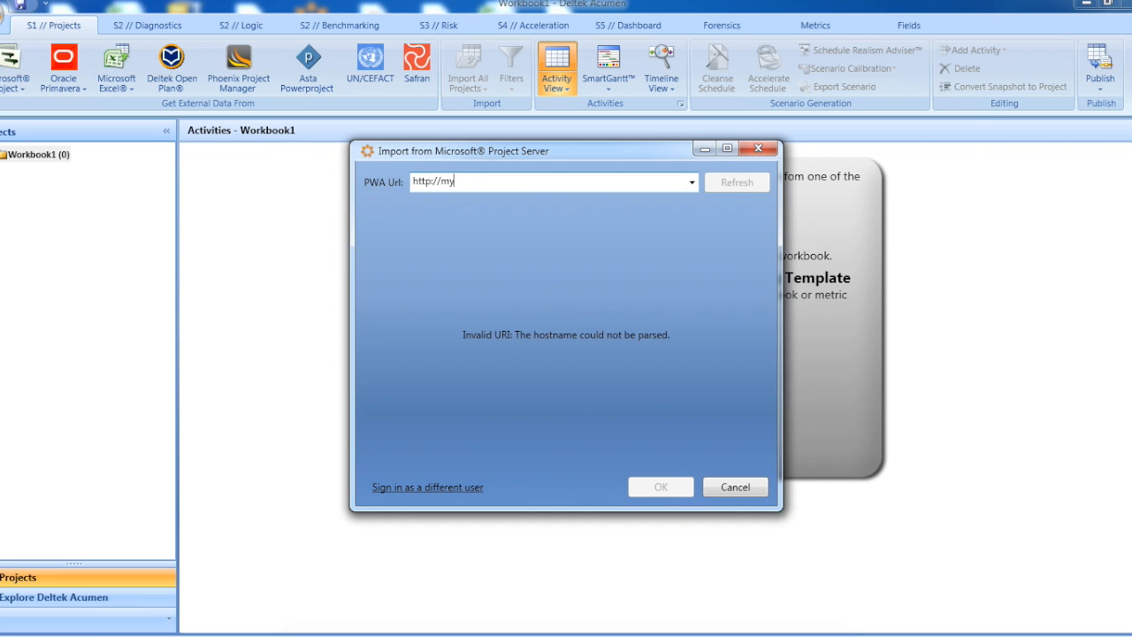
pyautogui.write('server/pwa')
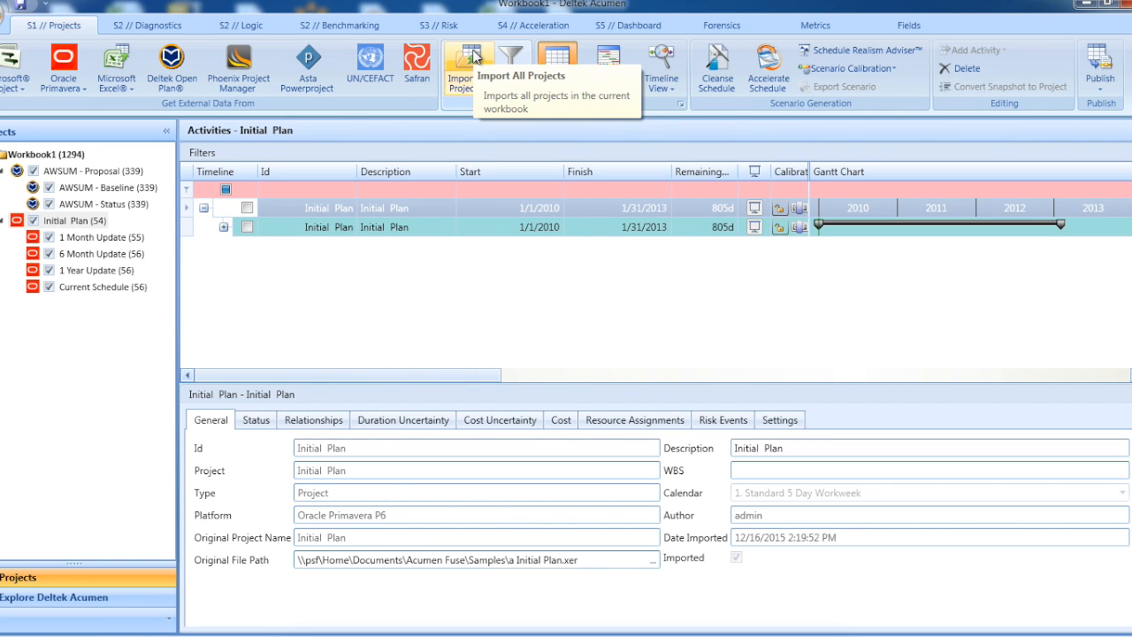
# Step: Lock the content of the AWSUM - Proposal project
pyautogui.click(96, 171)
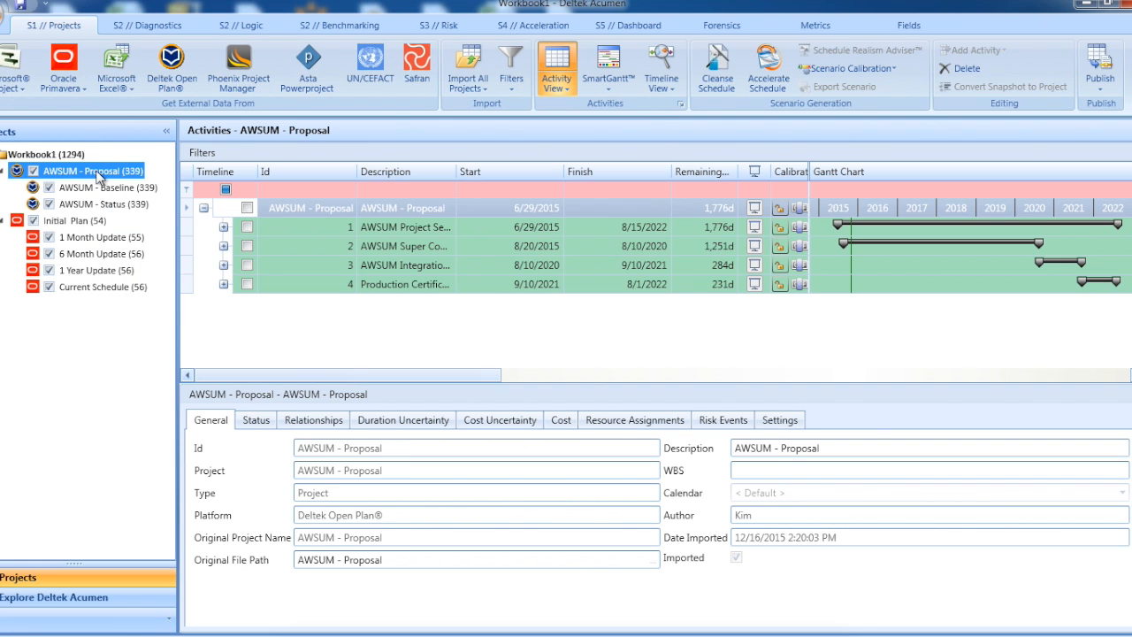
pyautogui.rightClick(97, 173)
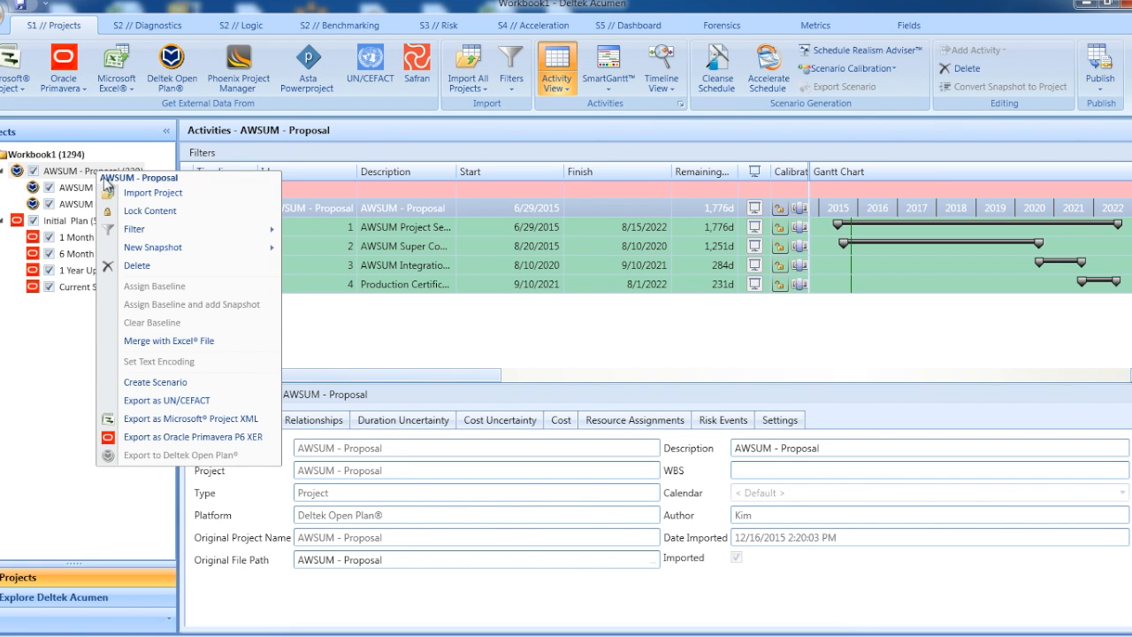
pyautogui.click(151, 216)
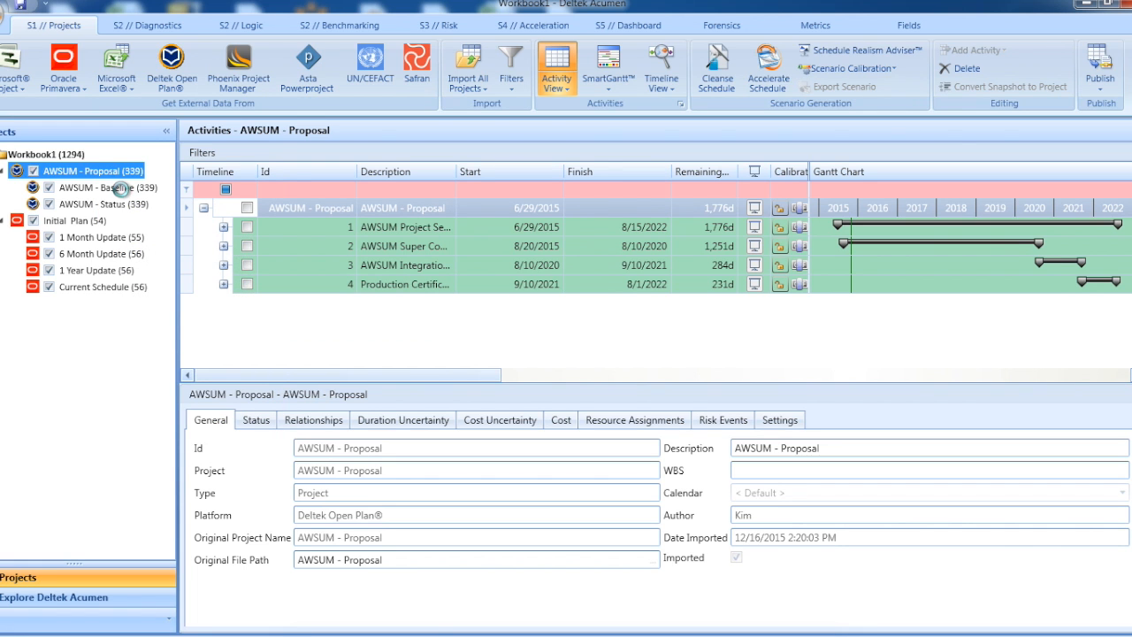
# Step: Toggle the content lock of the AWSUM - Baseline snapshot and import all projects in the workbook
pyautogui.click(120, 187)
pyautogui.rightClick(124, 193)
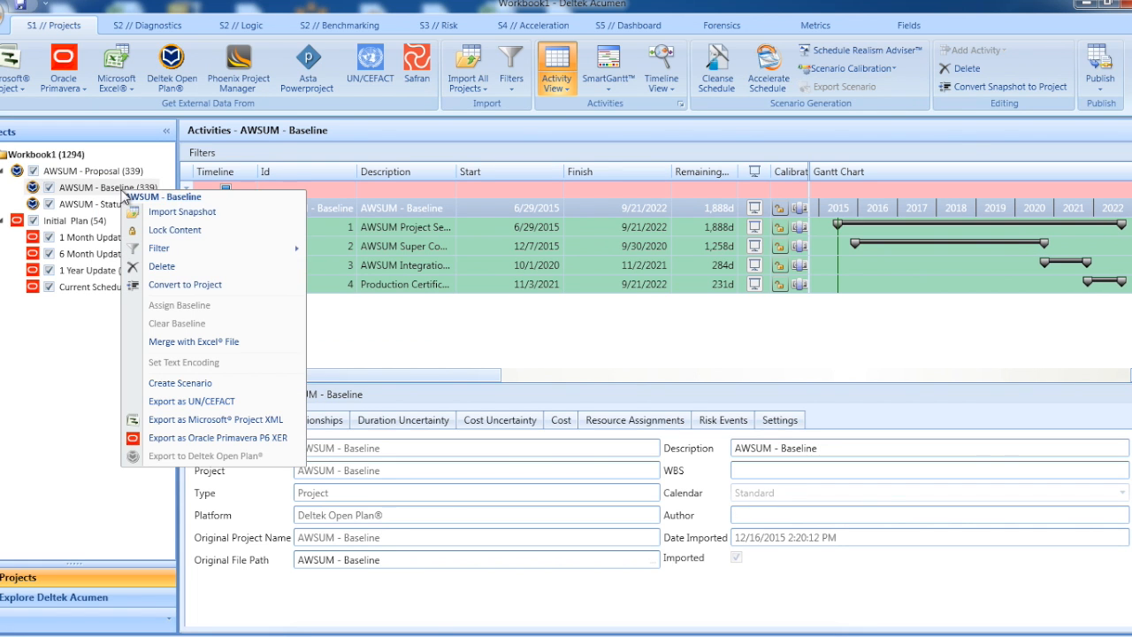
pyautogui.click(152, 230)
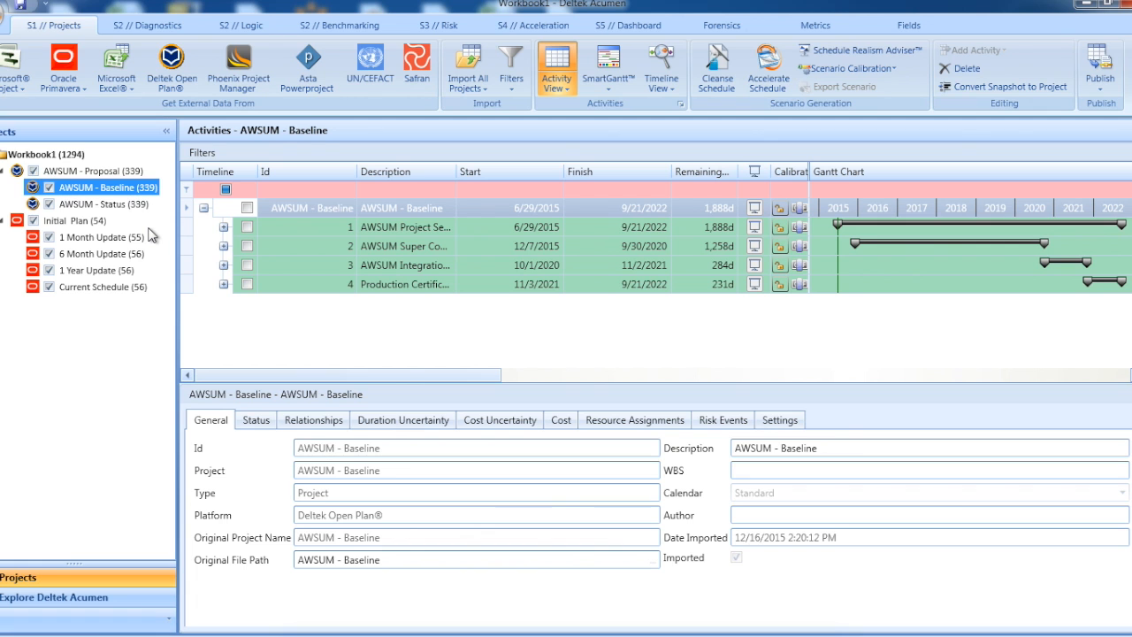
pyautogui.click(463, 70)
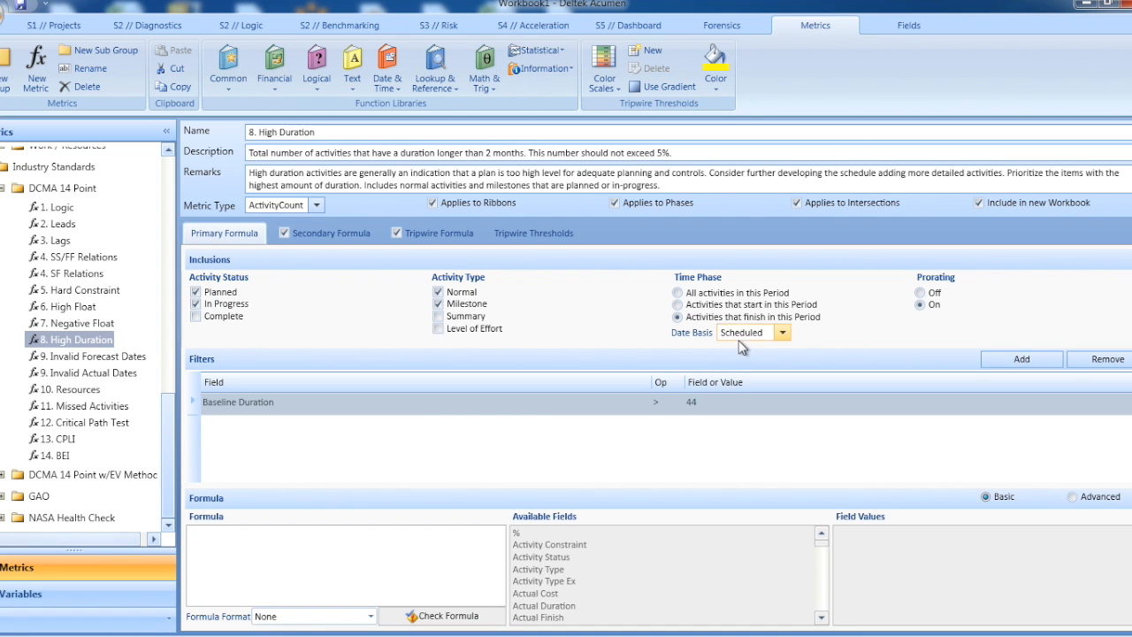
# Step: Set the 8. High Duration metric's time phase to "All activities in this Period" and leave its prorating on
pyautogui.click(677, 305)
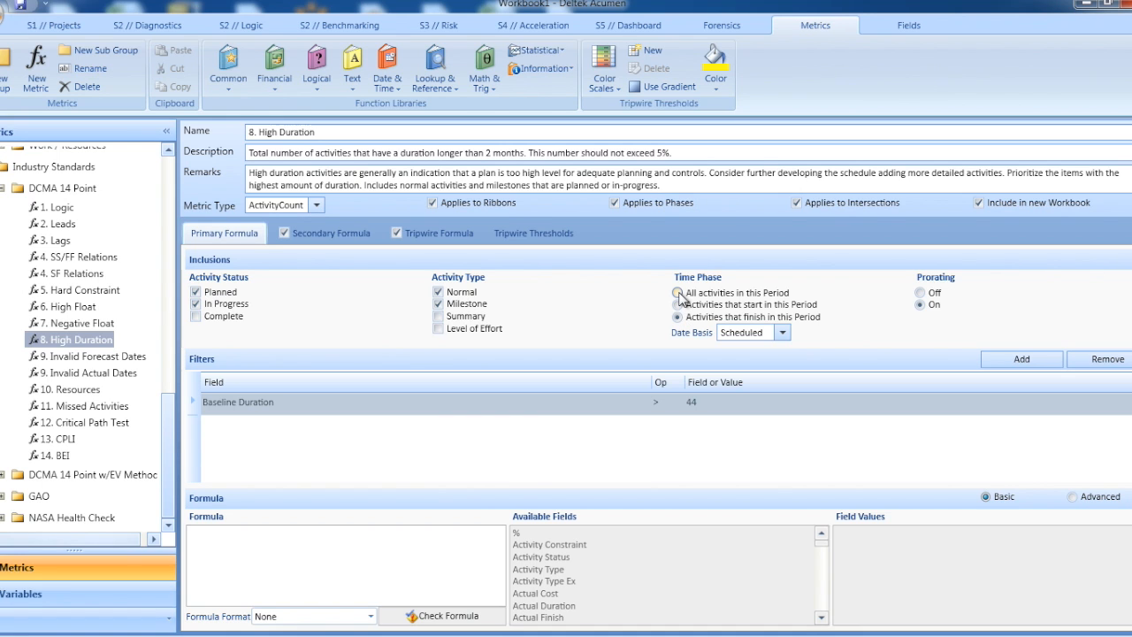
pyautogui.click(677, 293)
pyautogui.click(920, 294)
pyautogui.click(921, 305)
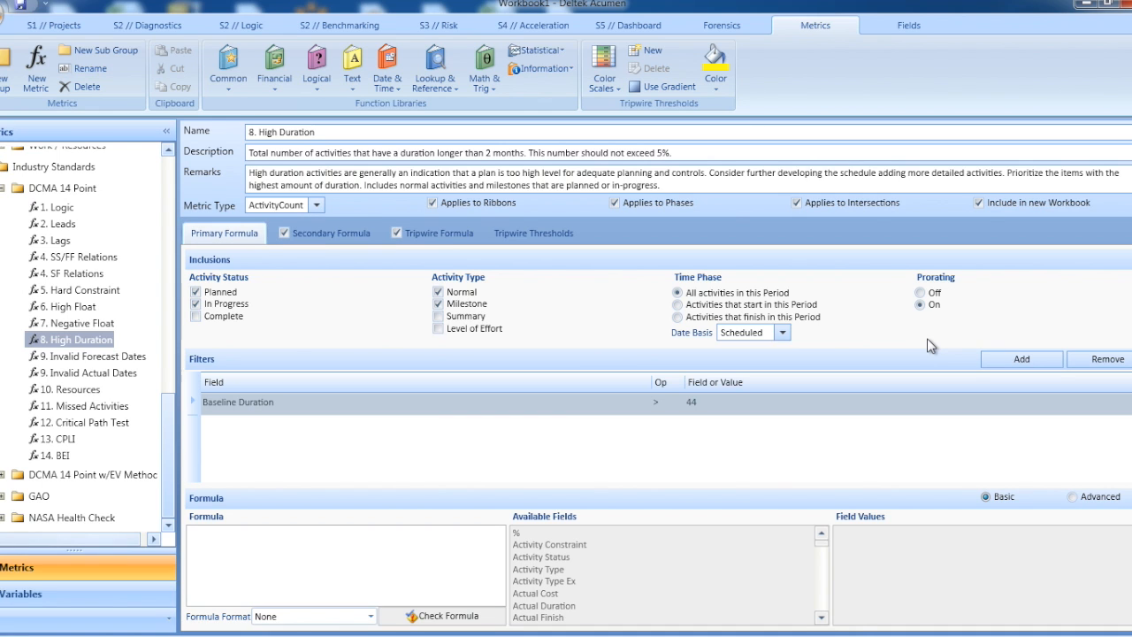